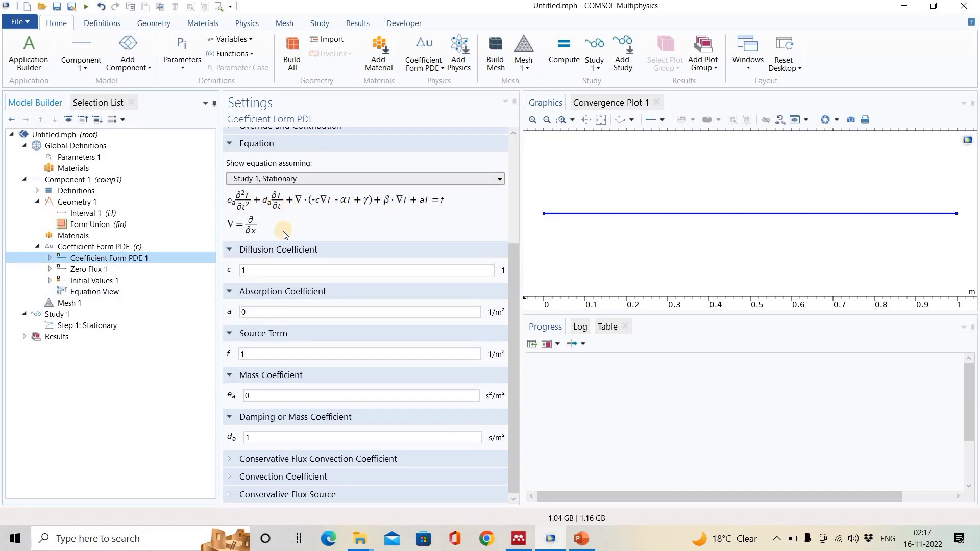
Set the Coefficient Form PDE's diffusion coefficient c to -(1+T), source term f to 0 and damping coefficient da to 0.
left_click(269, 269)
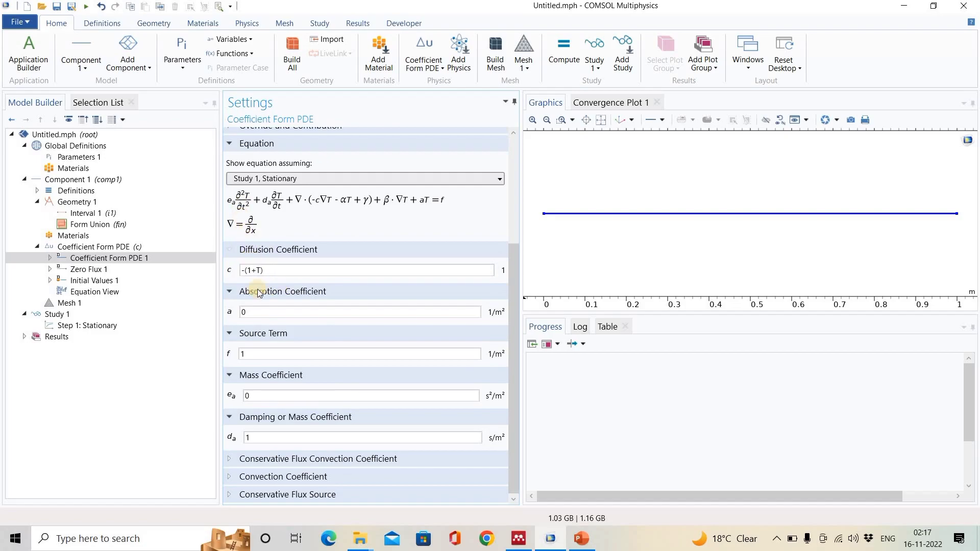
left_click(273, 353)
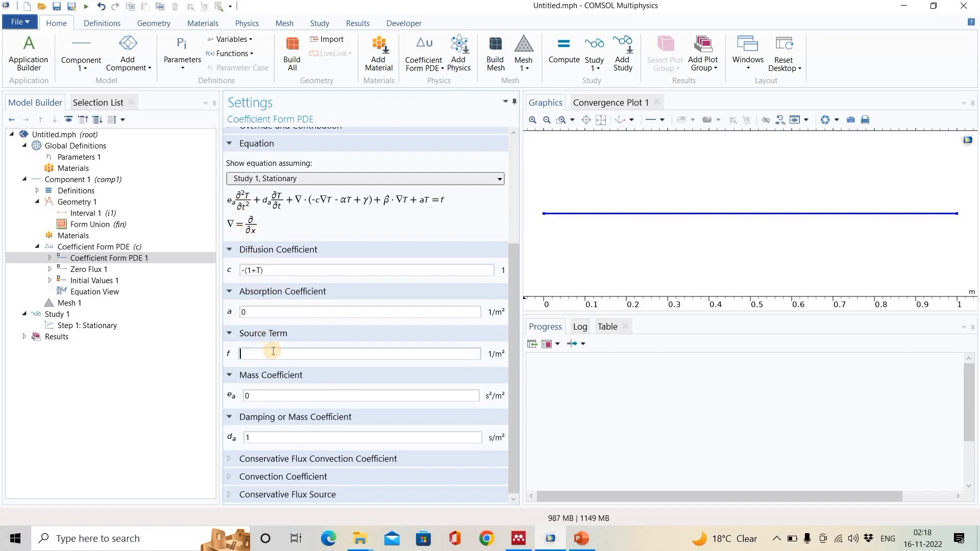
left_click(277, 438)
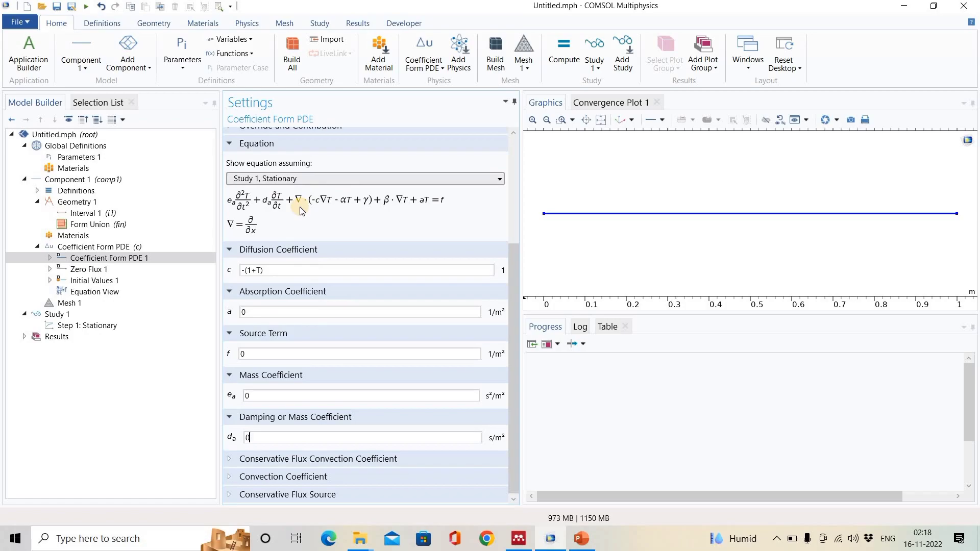
left_click(211, 257)
Add a Dirichlet boundary condition to the Coefficient Form PDE at the x = 0 endpoint and enter its prescribed value of T.
left_click(113, 247)
right_click(112, 246)
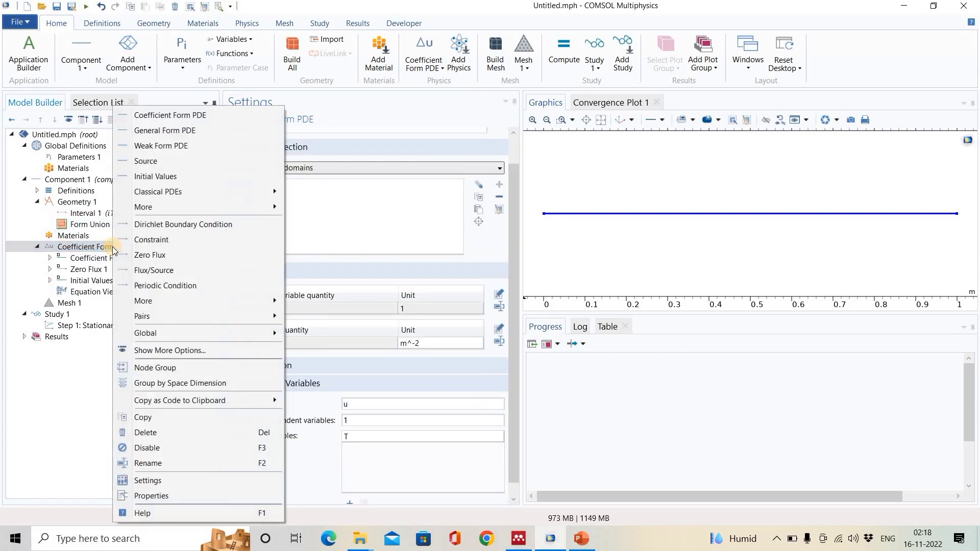
left_click(192, 224)
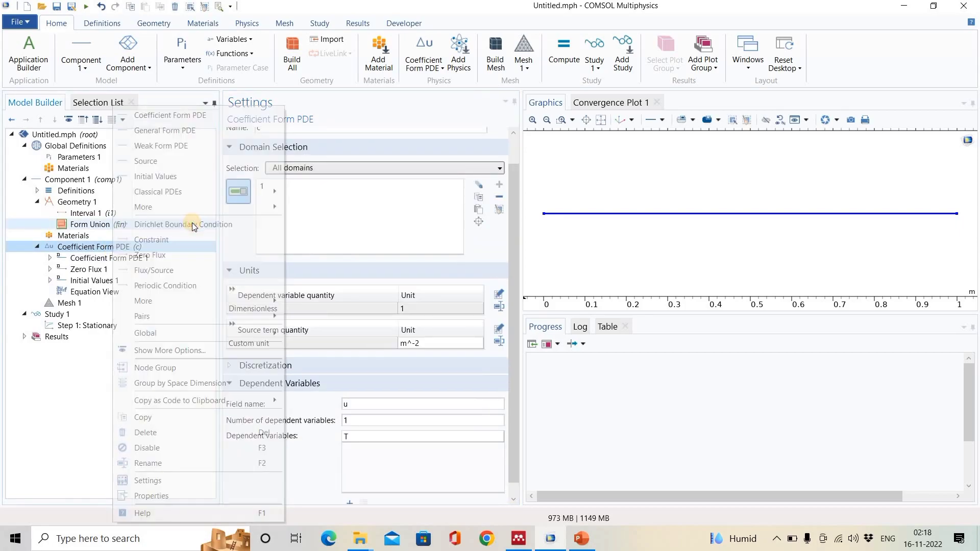
left_click(543, 215)
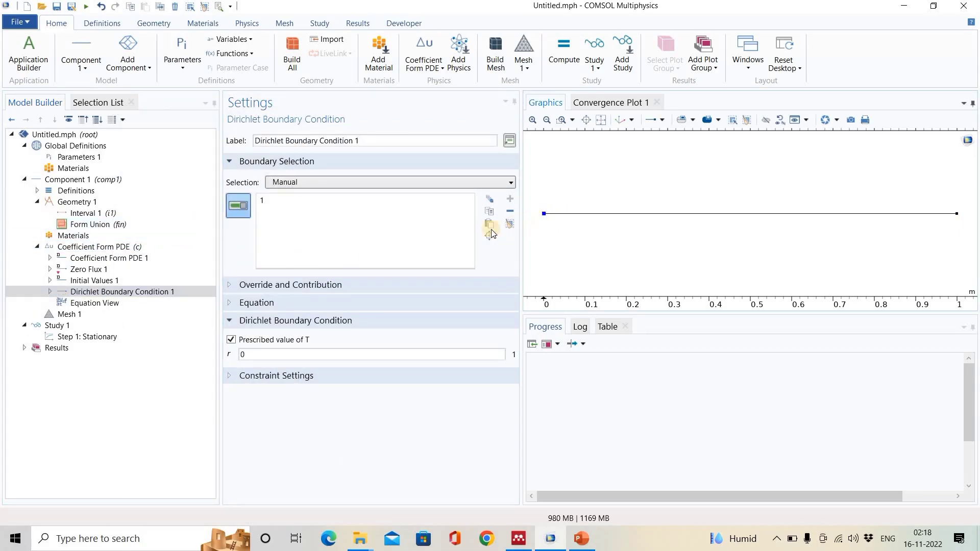
left_click(308, 354)
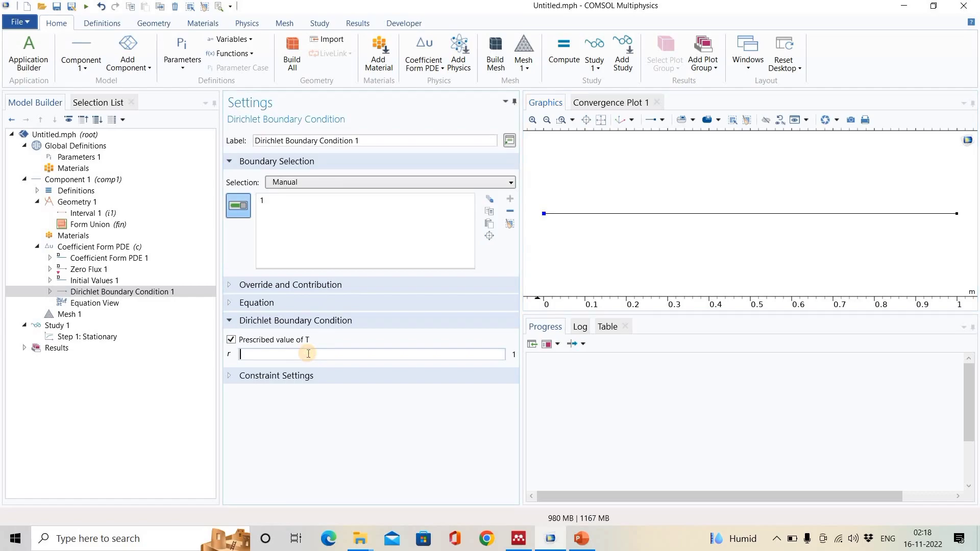
left_click(138, 291)
Add a second Dirichlet boundary condition at the x = 1 endpoint with a prescribed T of 20, and show its equation.
right_click(120, 248)
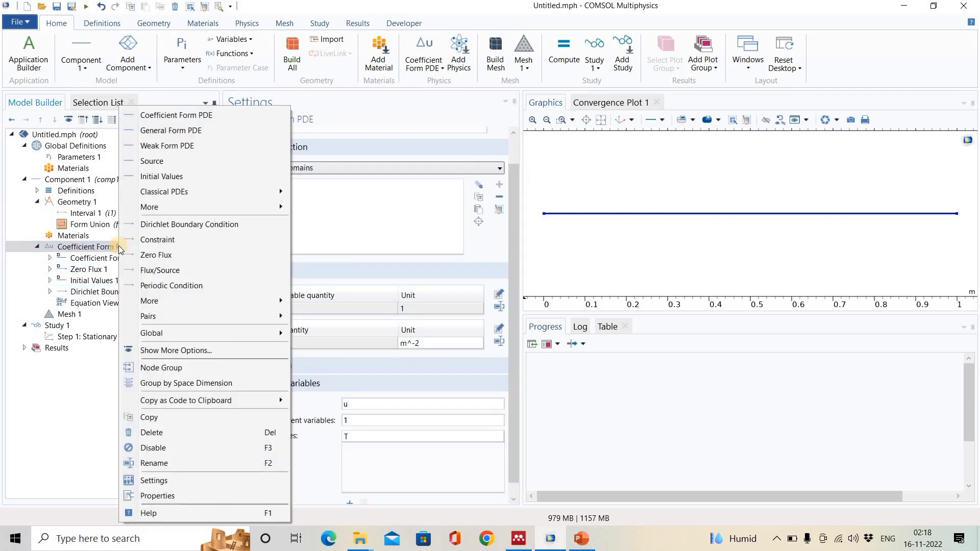
left_click(158, 223)
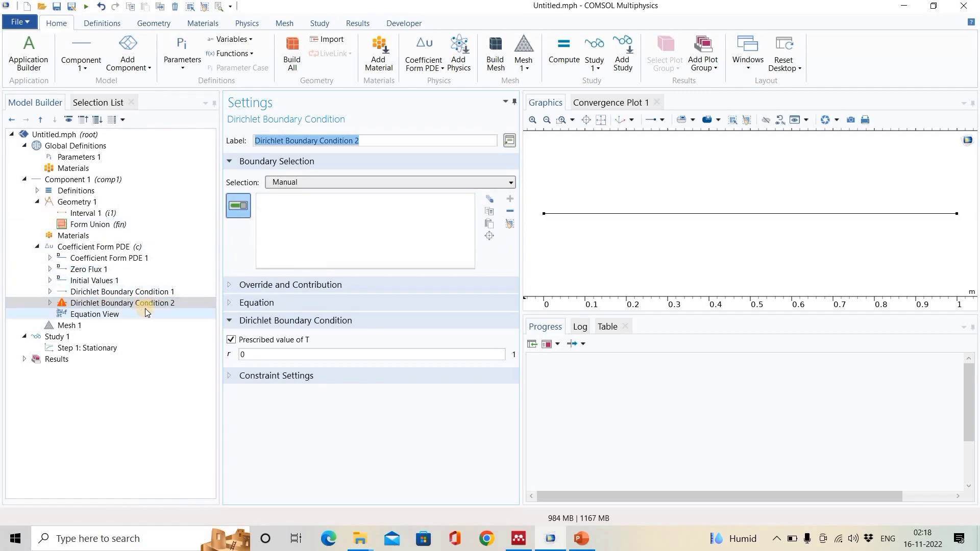
left_click(957, 216)
left_click(304, 355)
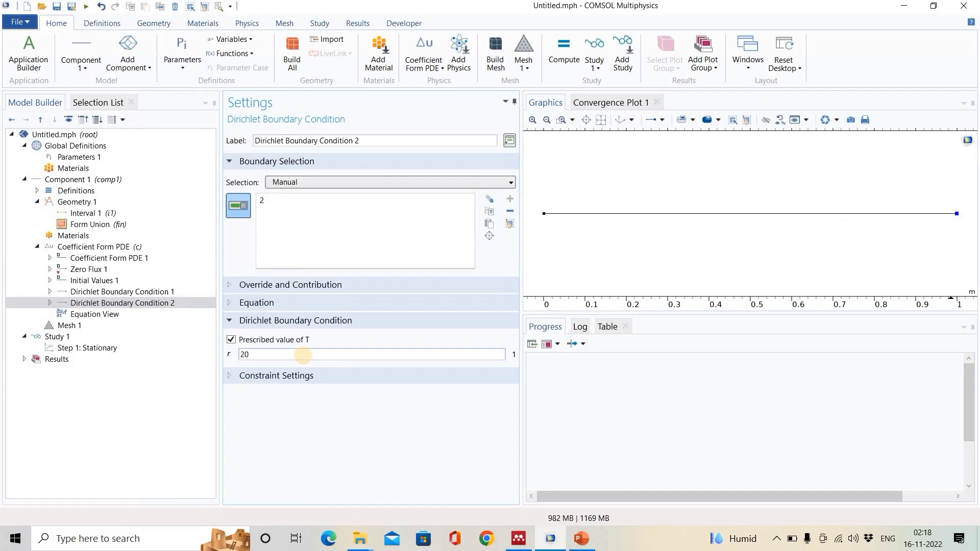
left_click(276, 304)
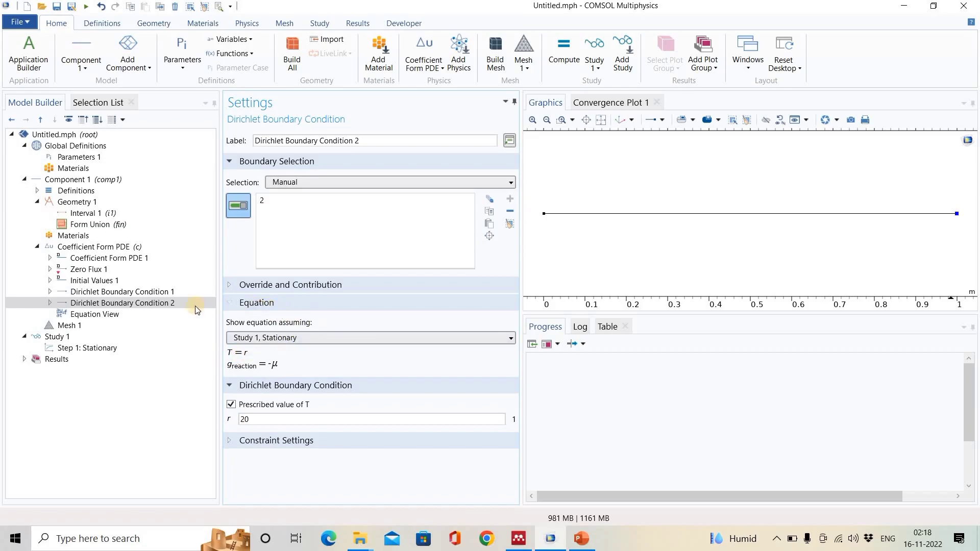
Build Mesh 1 and compute the stationary Study 1.
left_click(87, 328)
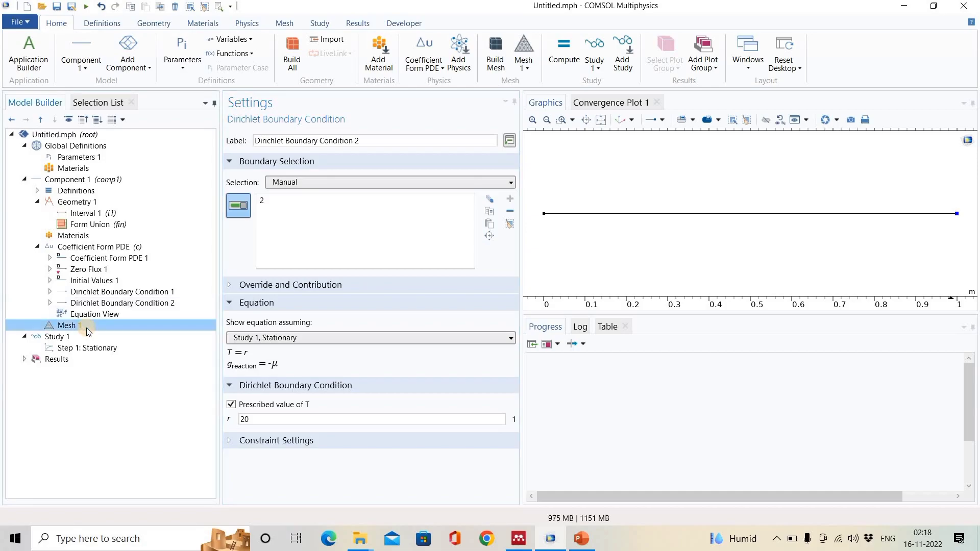
left_click(244, 131)
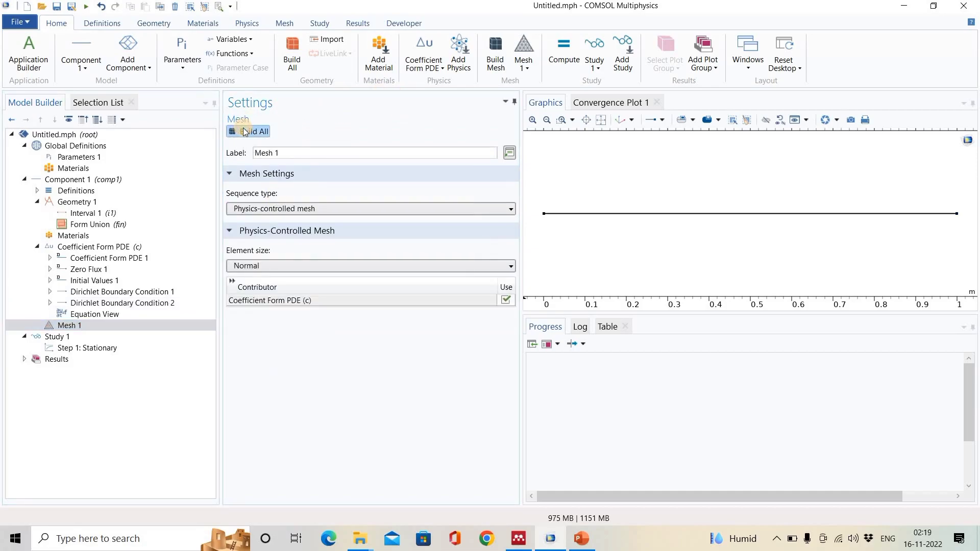
left_click(74, 339)
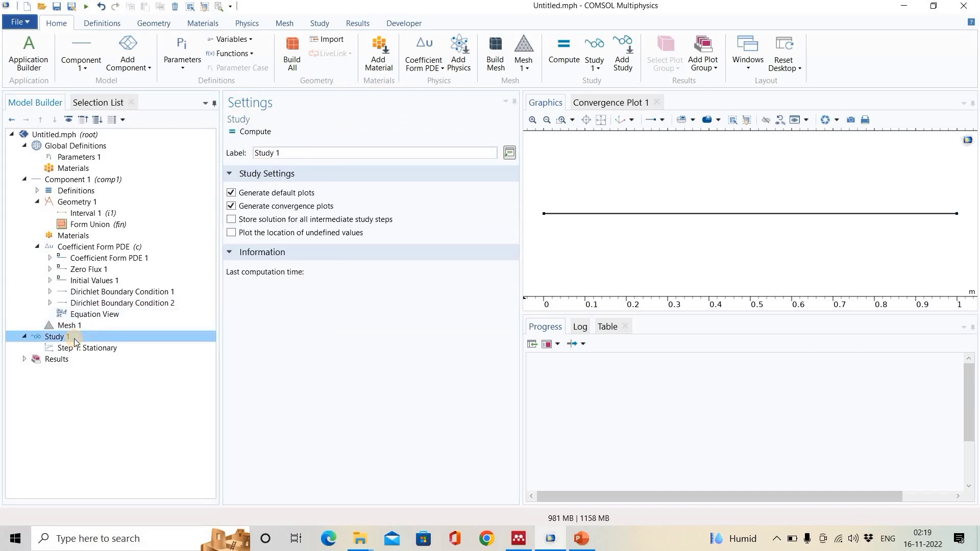
left_click(244, 131)
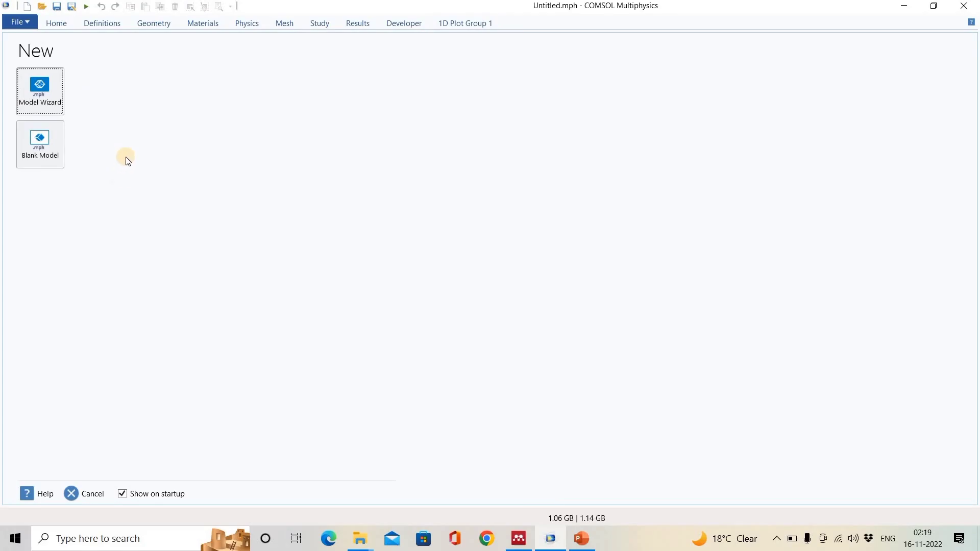
Set up a new 1D model through the Model Wizard with the Heat Transfer in Solids interface added.
left_click(39, 92)
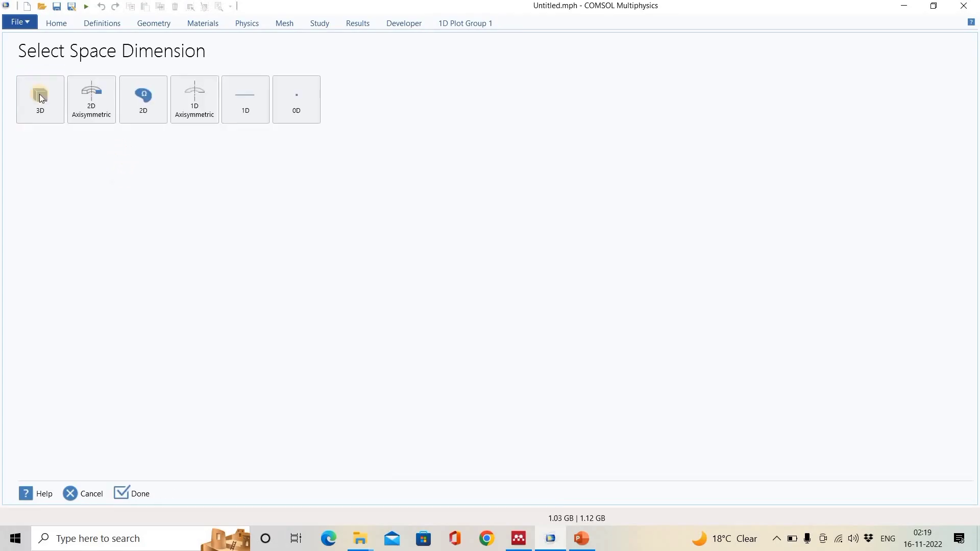
left_click(251, 109)
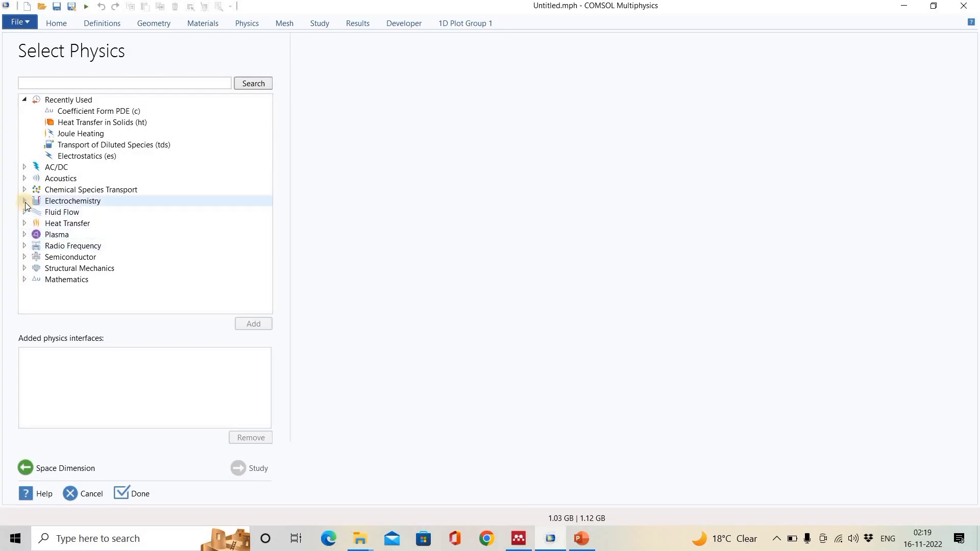
left_click(24, 223)
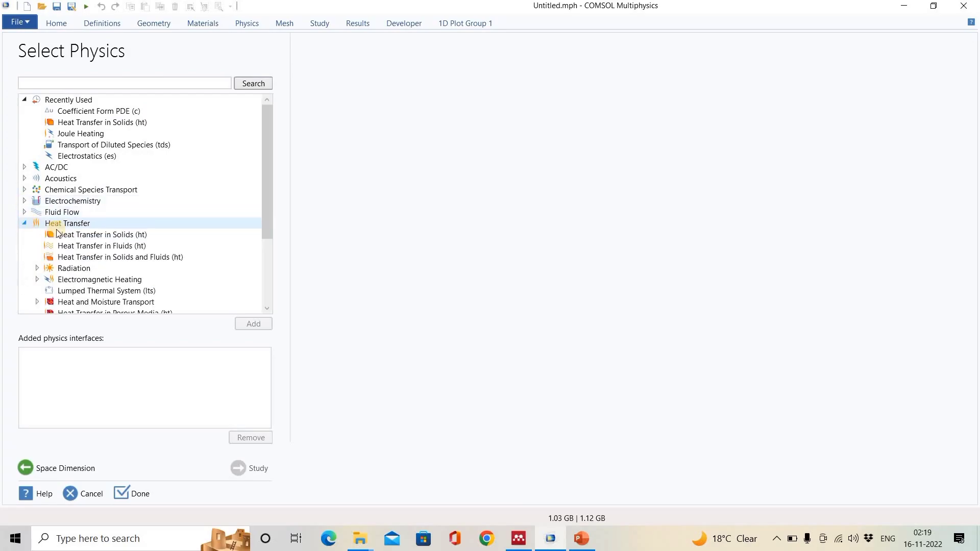
left_click(108, 236)
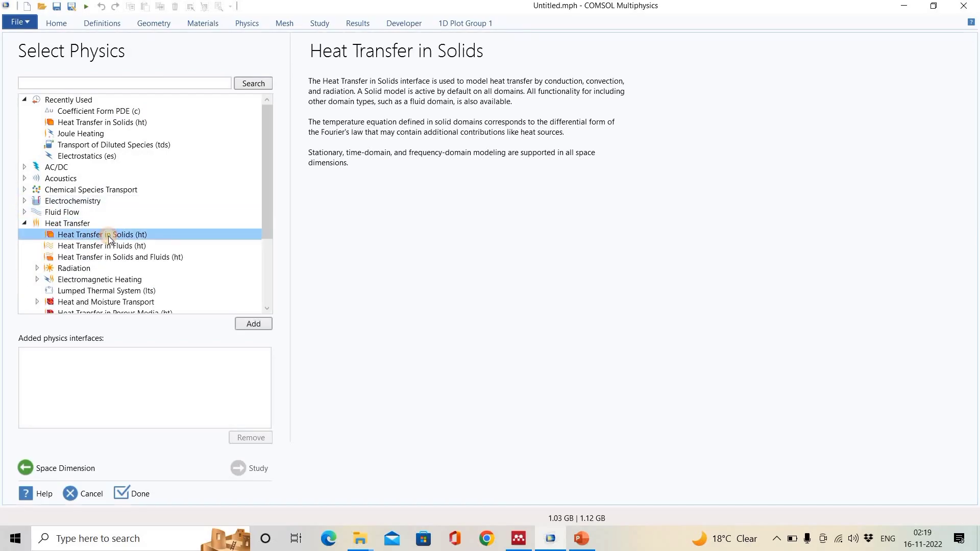
left_click(253, 324)
Choose a Stationary study and finish the new model without saving the changes to Untitled.mph.
left_click(256, 469)
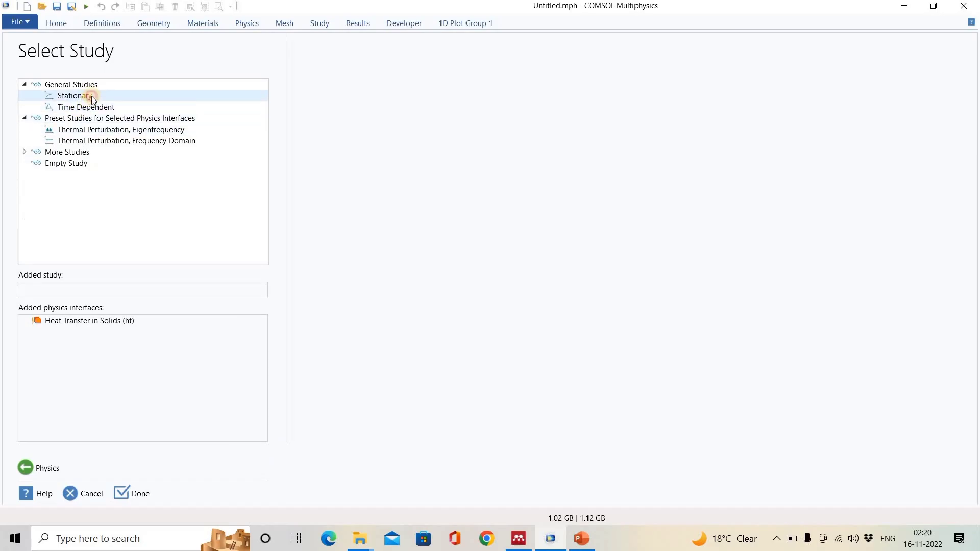
left_click(91, 96)
left_click(124, 493)
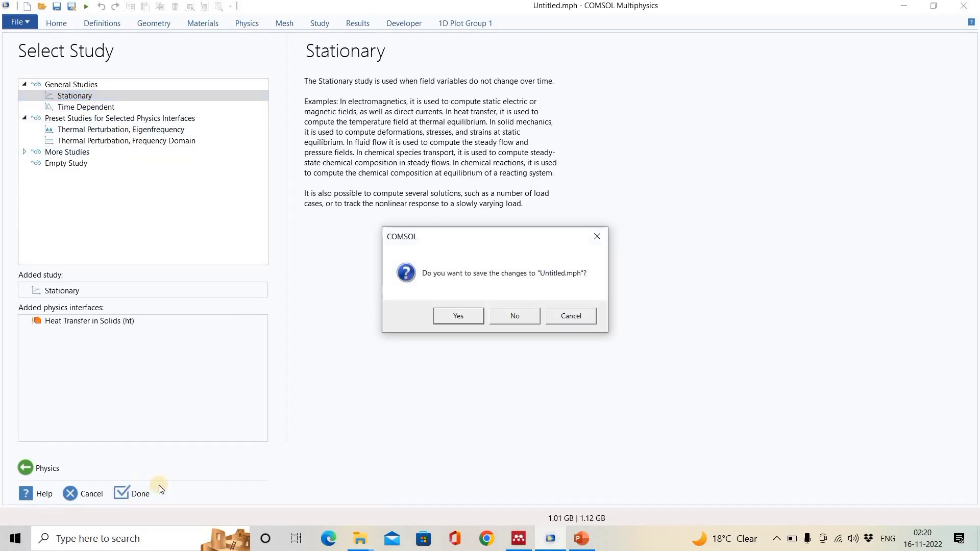
left_click(526, 315)
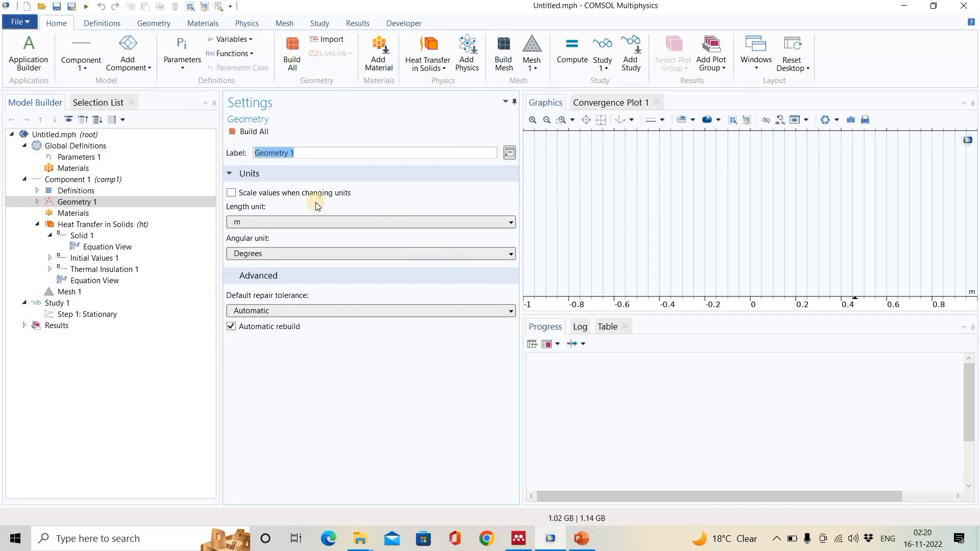
Add an interval from 0 to 1 m to Geometry 1 and build it.
left_click(136, 201)
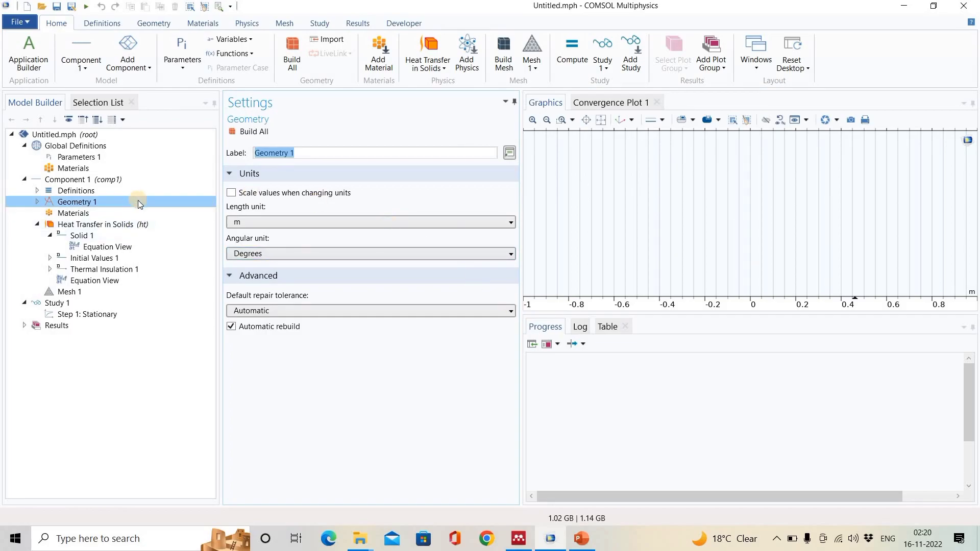
right_click(139, 204)
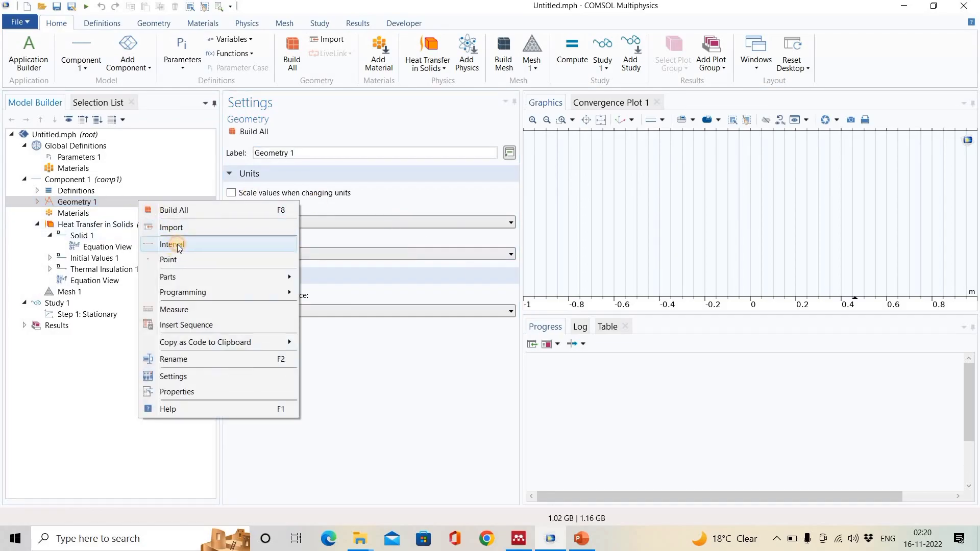
left_click(174, 245)
left_click(257, 131)
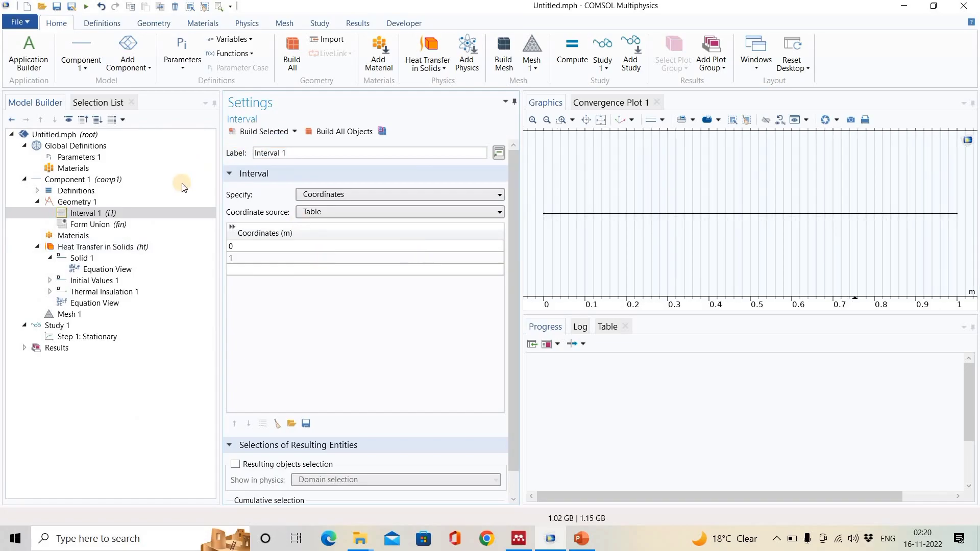
Show the equation of Solid 1 and set its thermal conductivity to User defined with the expression 1+T.
left_click(97, 247)
left_click(94, 262)
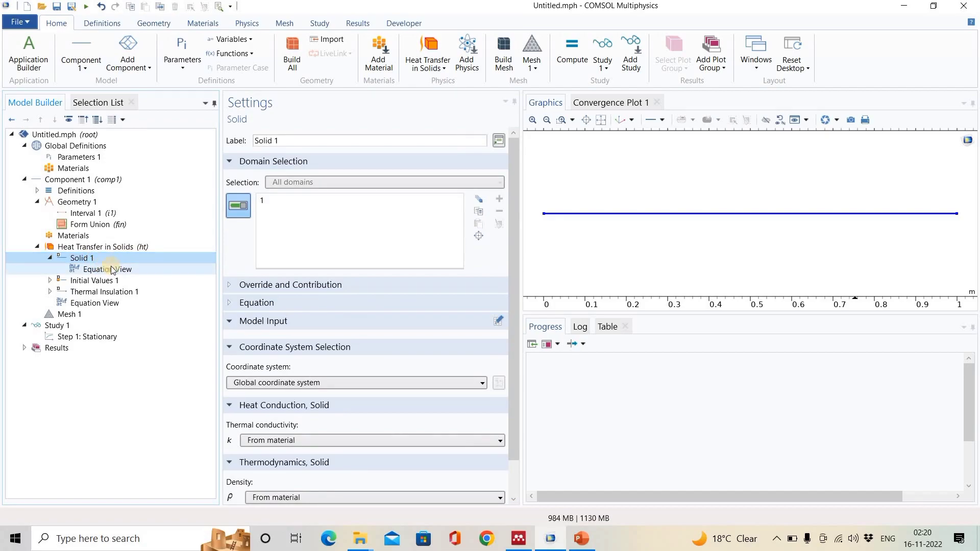
left_click(257, 302)
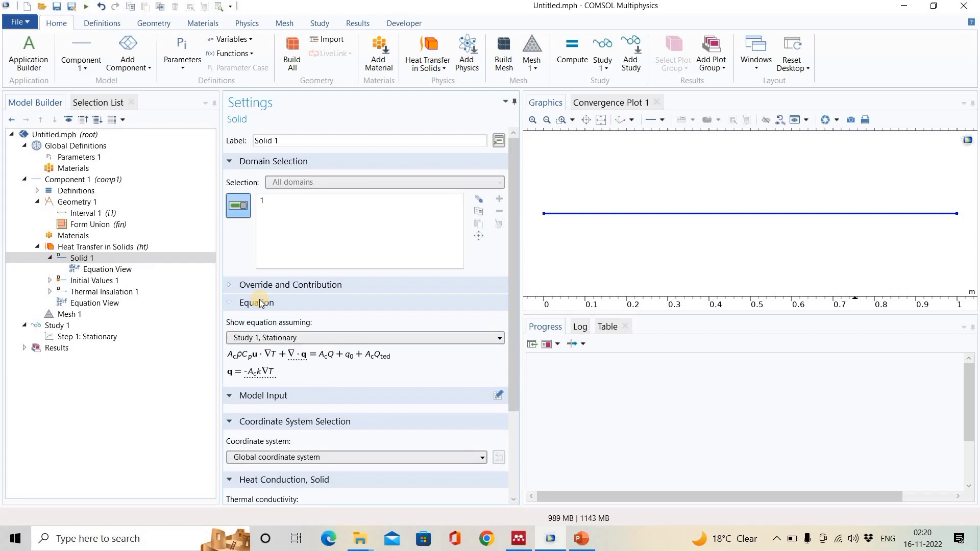
scroll(260, 303, "down", 3)
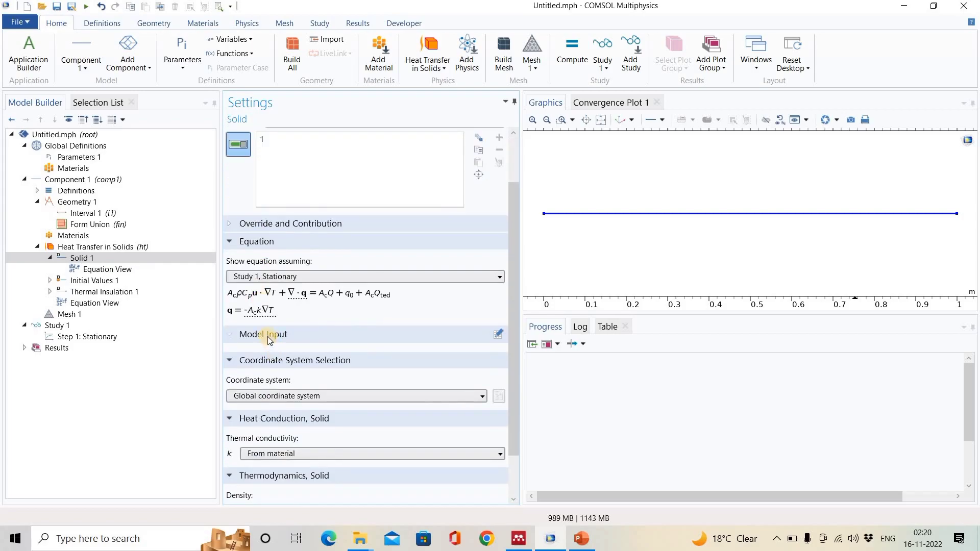
scroll(281, 362, "down", 2)
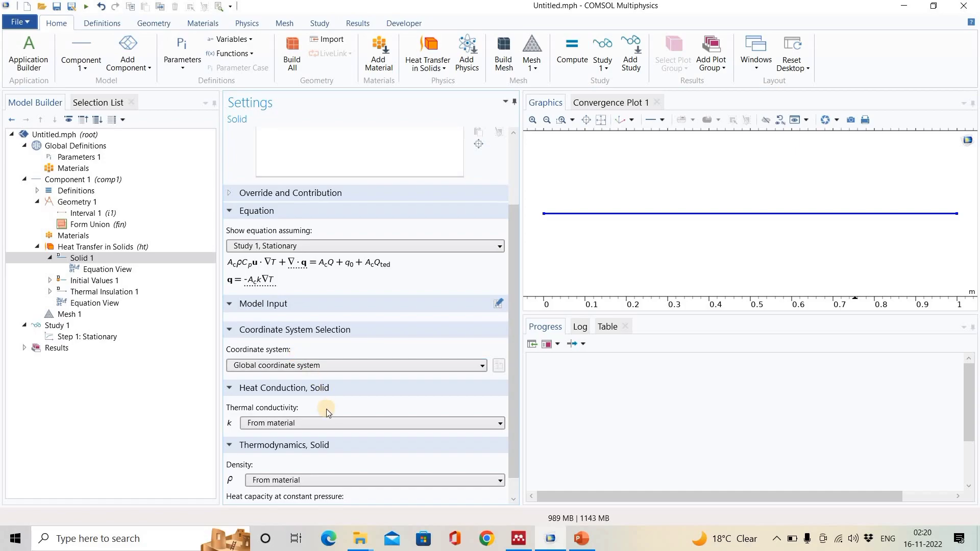
left_click(311, 423)
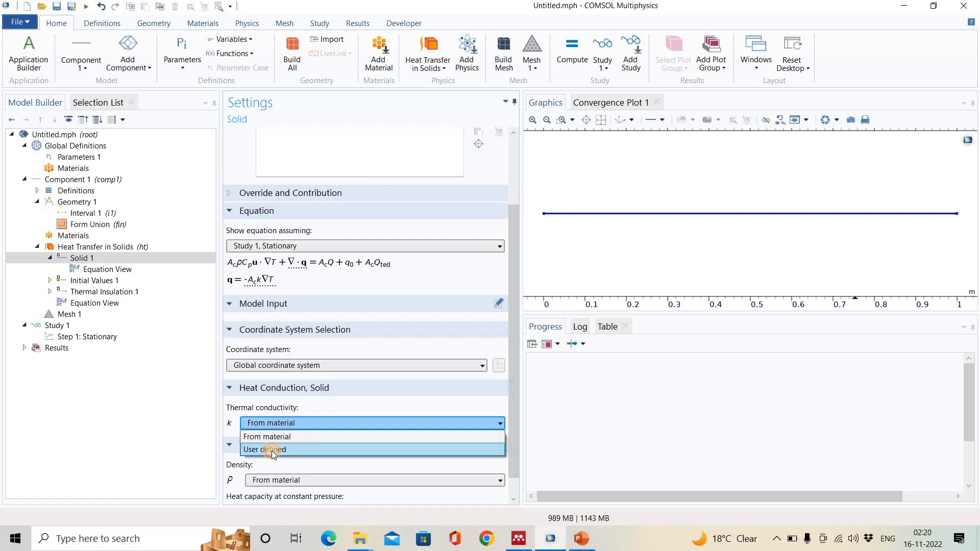
left_click(273, 449)
left_click(280, 440)
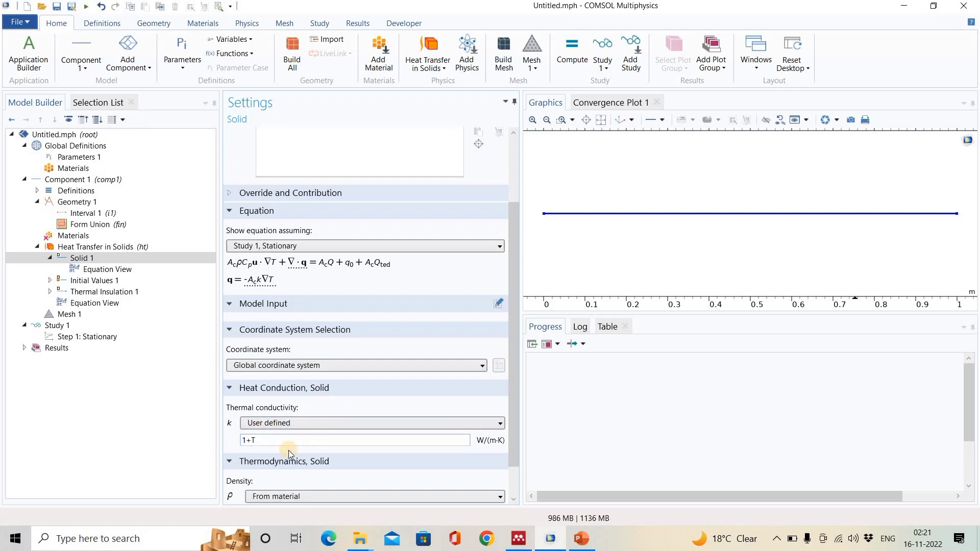
scroll(280, 448, "down", 1)
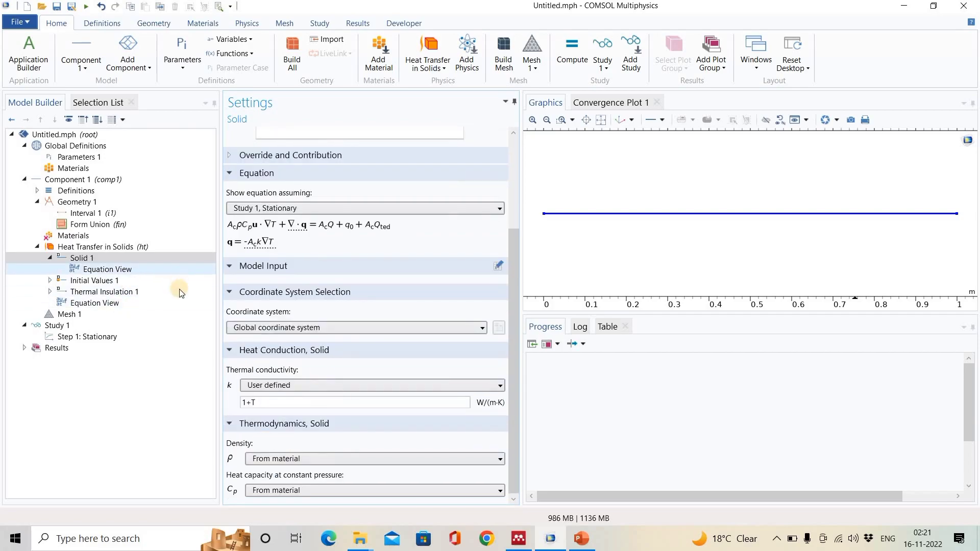
Add a Temperature boundary condition to Heat Transfer in Solids at the x = 0 end point and set it to 10 K.
left_click(88, 248)
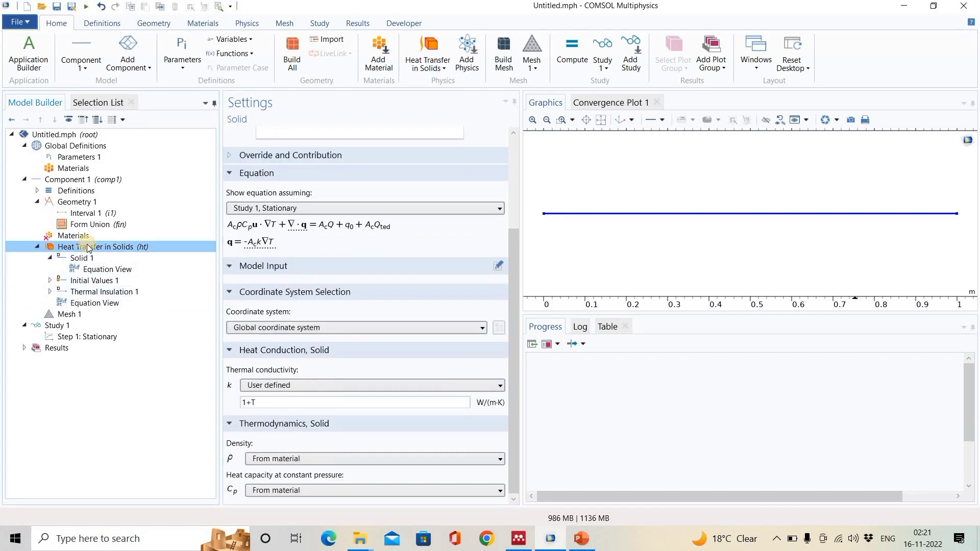
right_click(89, 248)
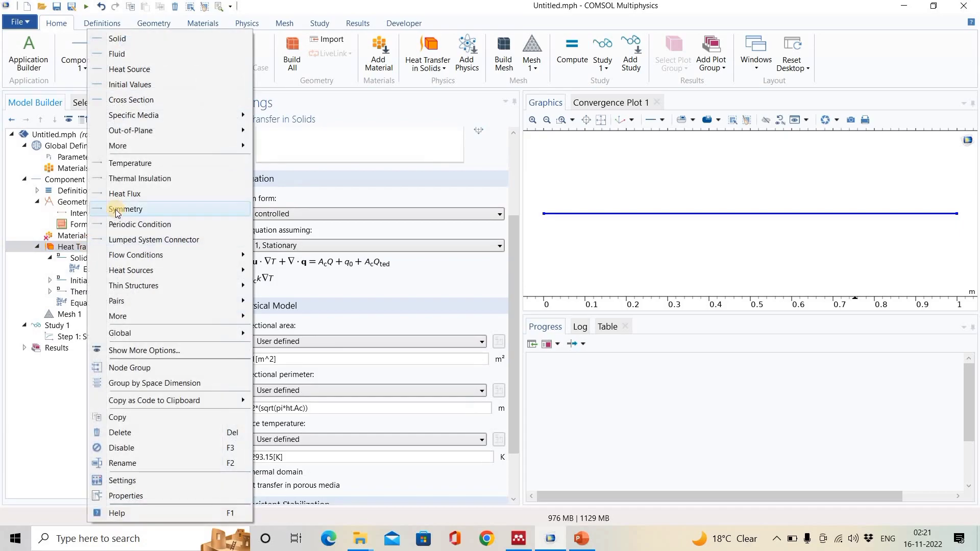
left_click(164, 163)
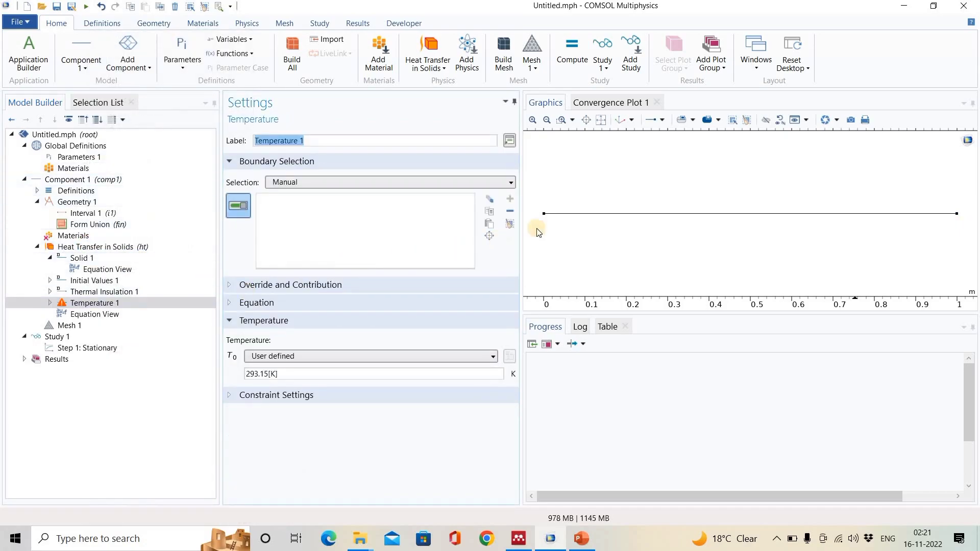
left_click(544, 214)
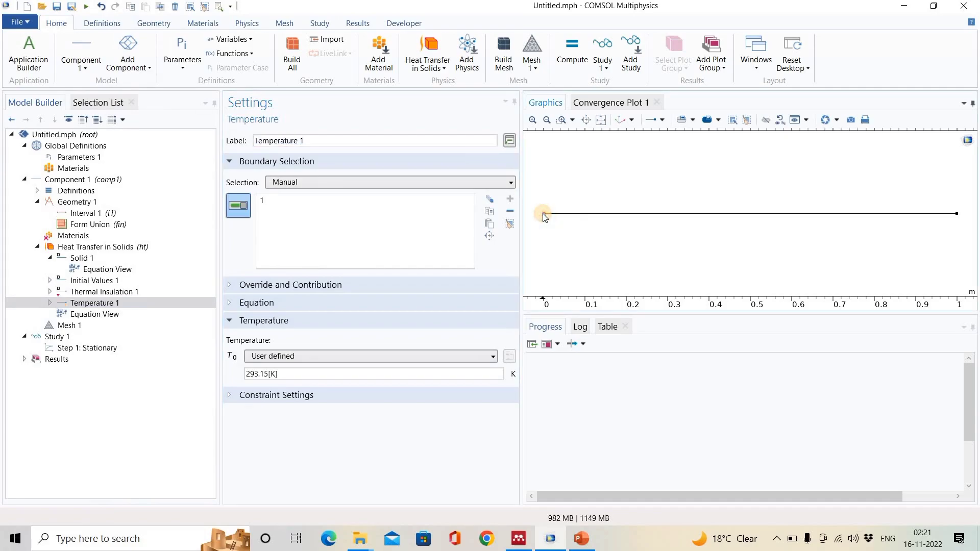
left_click_drag(302, 374, 218, 377)
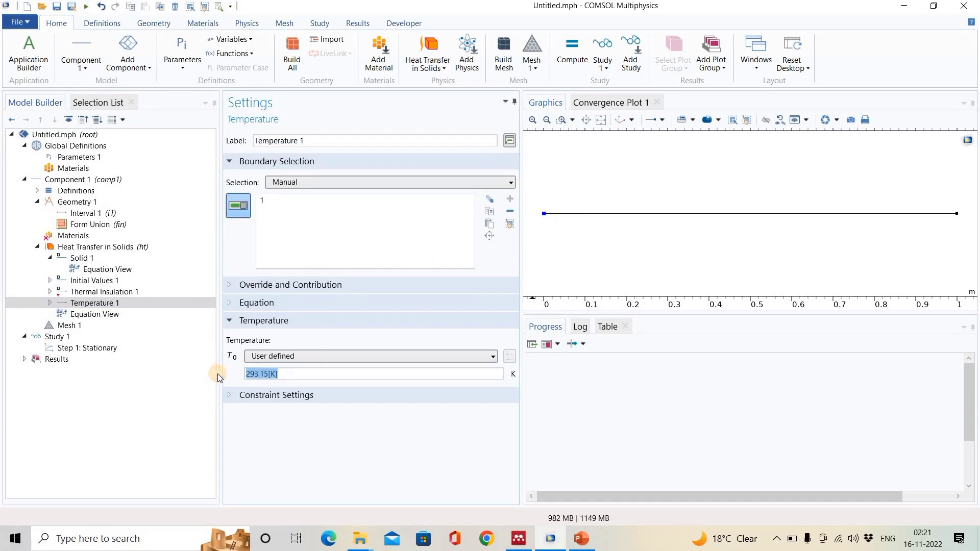
type("10")
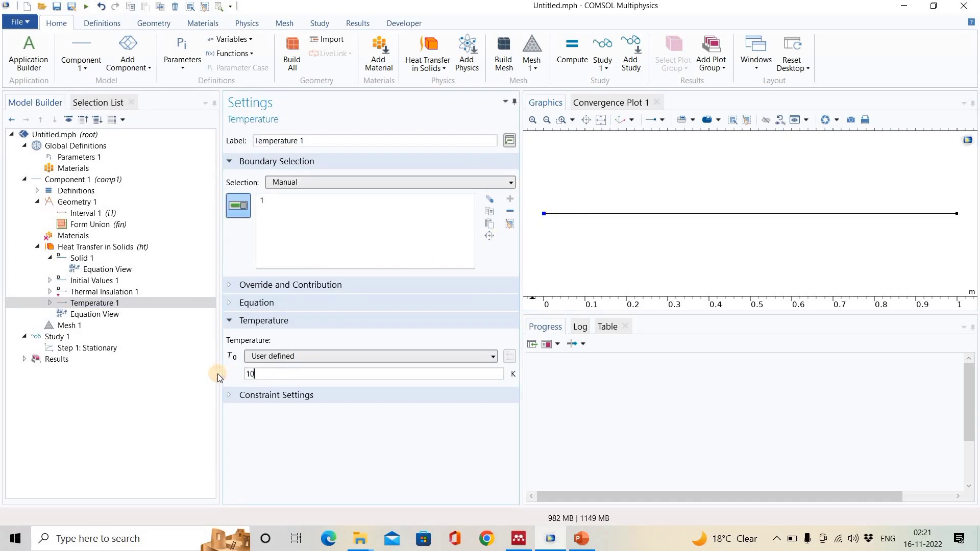
Add a second Temperature boundary condition at the x = 1 m end point and set it to 20 K.
right_click(134, 247)
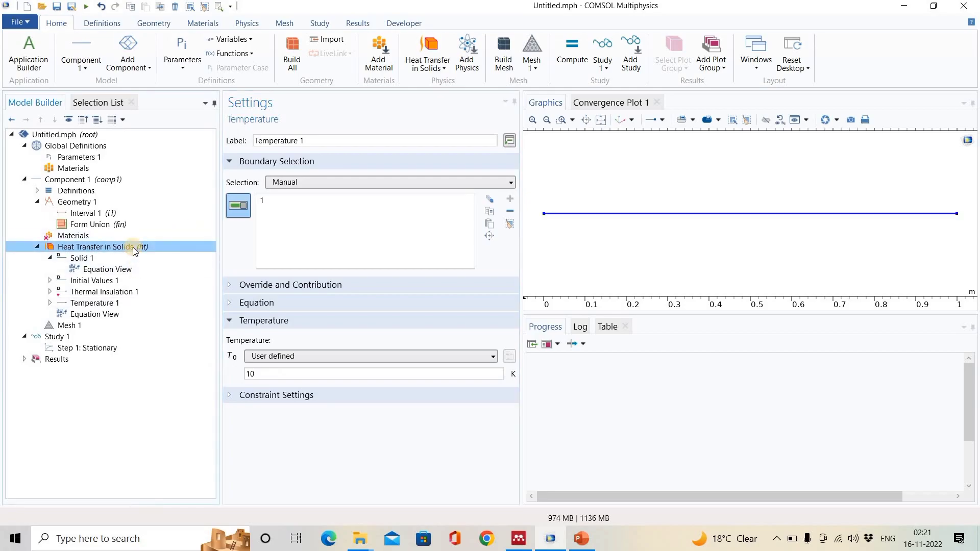
left_click(198, 167)
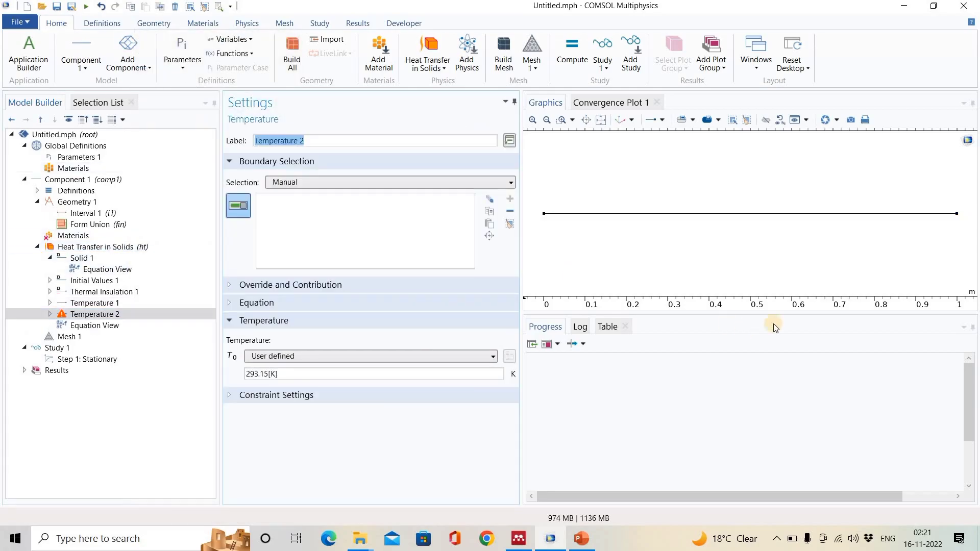
left_click(957, 214)
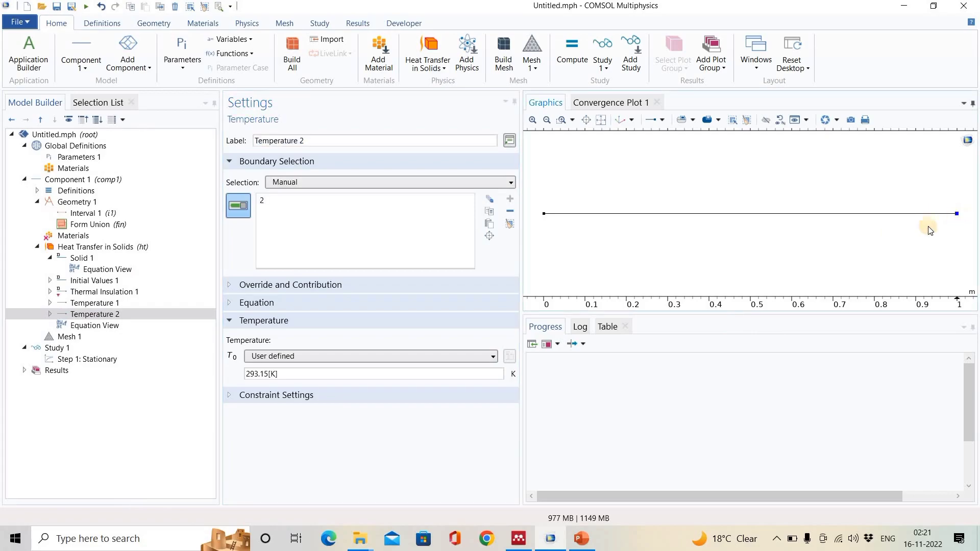
left_click_drag(339, 374, 198, 378)
type("20")
Build the physics-controlled mesh with Normal element size and compute the stationary study.
left_click(72, 336)
left_click(253, 134)
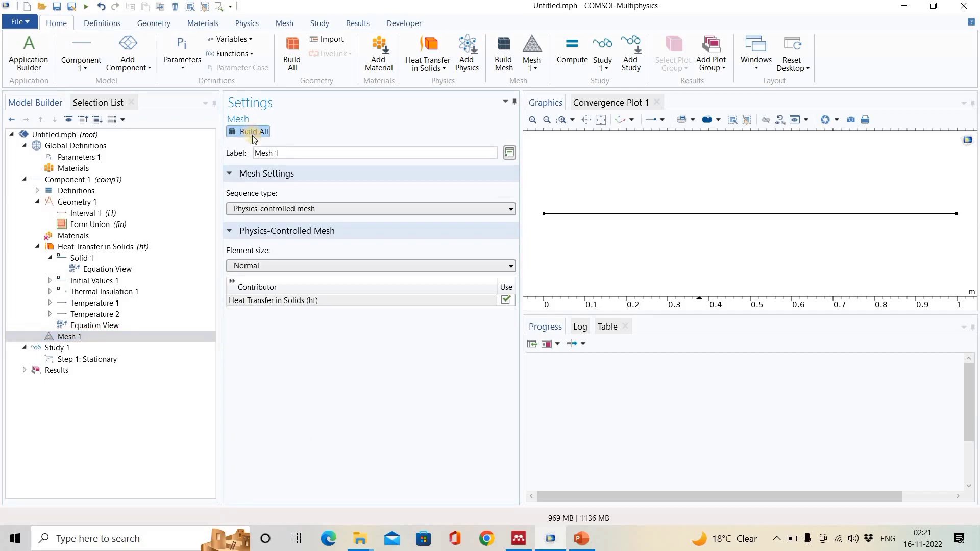
left_click(100, 360)
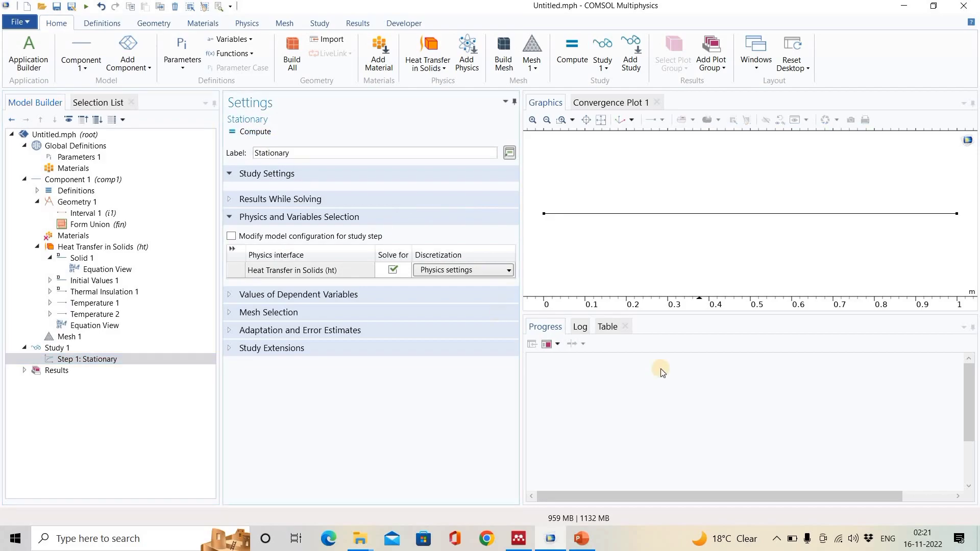
key("F8")
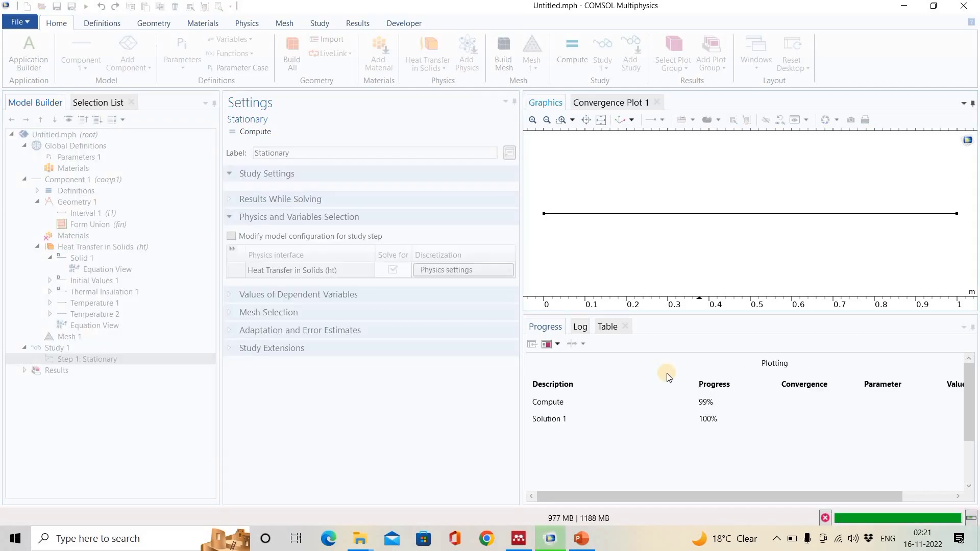
left_click_drag(514, 308, 514, 406)
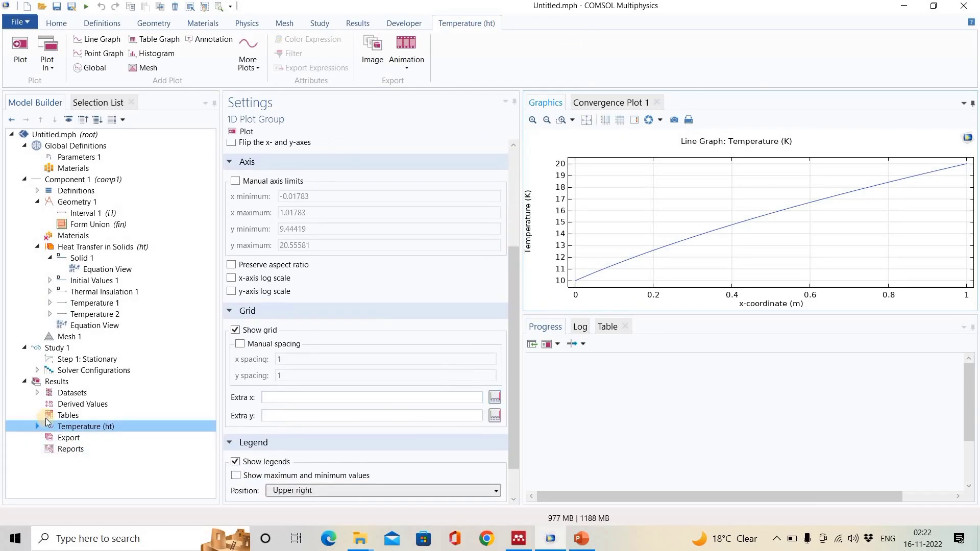
Add a second line graph to the Temperature (ht) plot group.
right_click(69, 383)
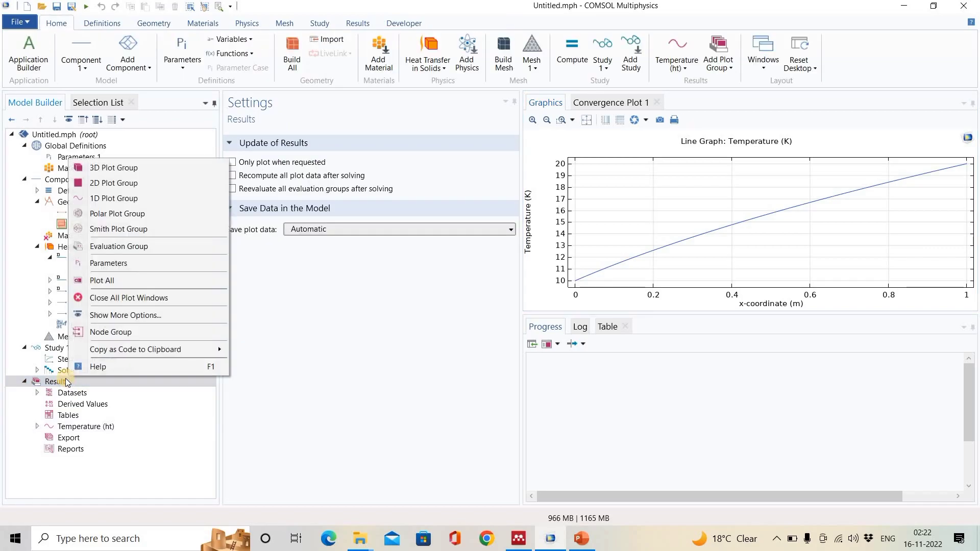
left_click(36, 426)
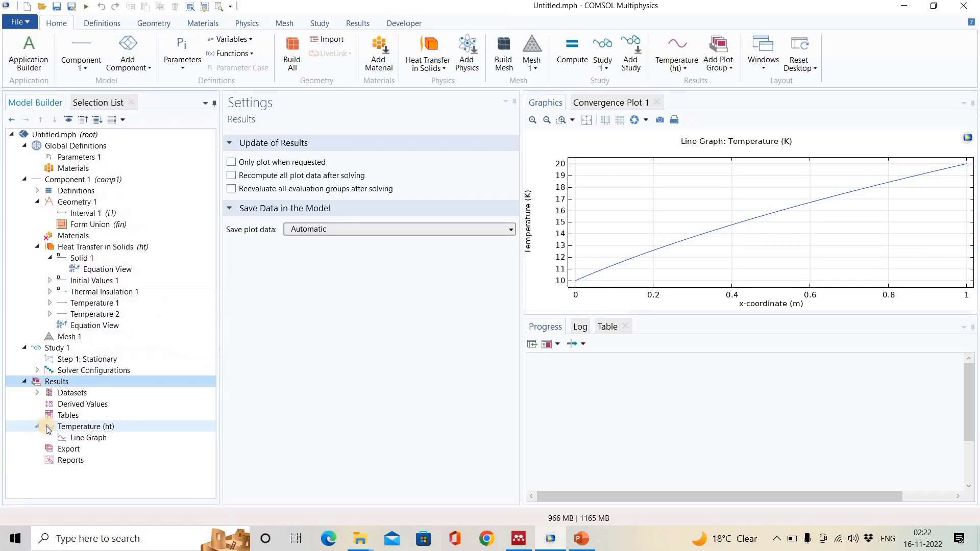
right_click(78, 428)
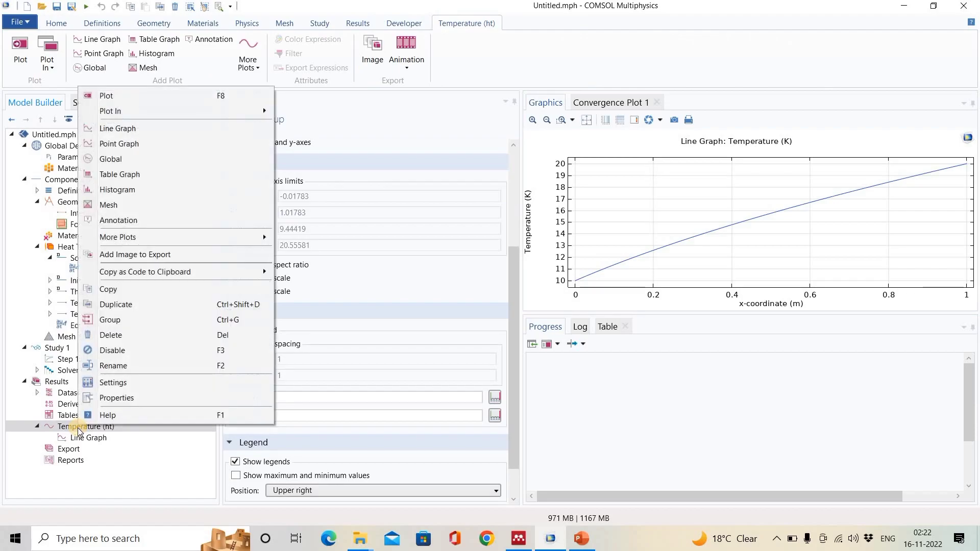
left_click(164, 129)
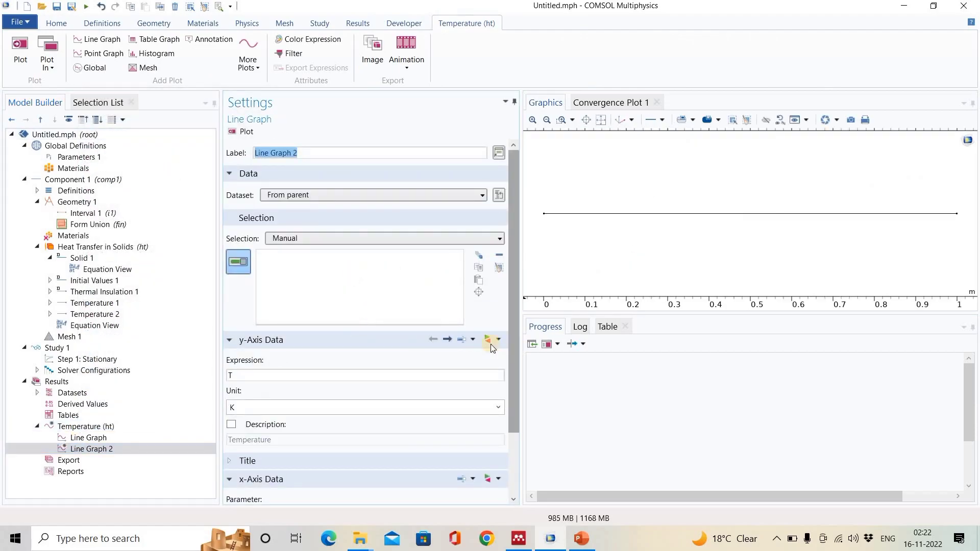
Set the new line graph's y-axis expression to ht.dfluxx, the conductive heat flux x component, and plot it on the interval.
left_click(494, 340)
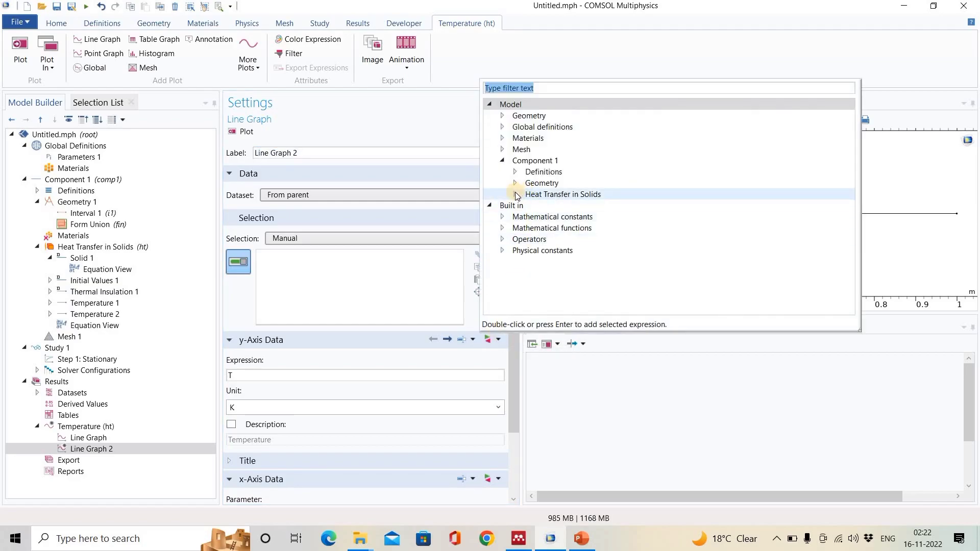
left_click(515, 195)
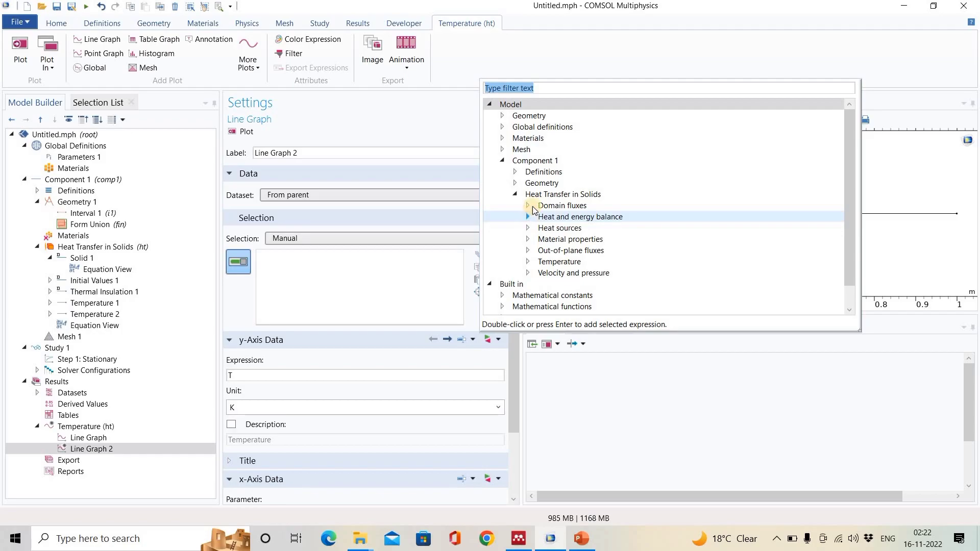
left_click(530, 205)
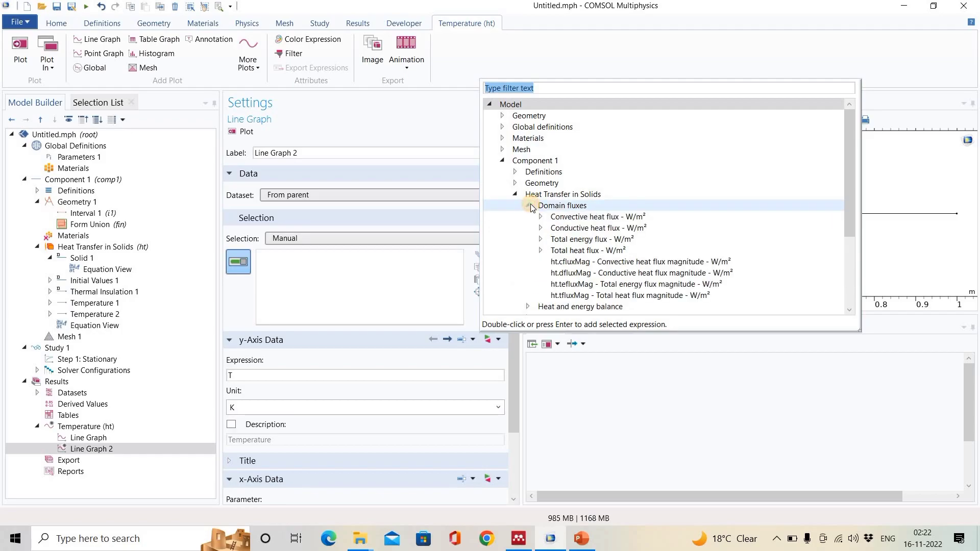
left_click(541, 229)
left_click(659, 238)
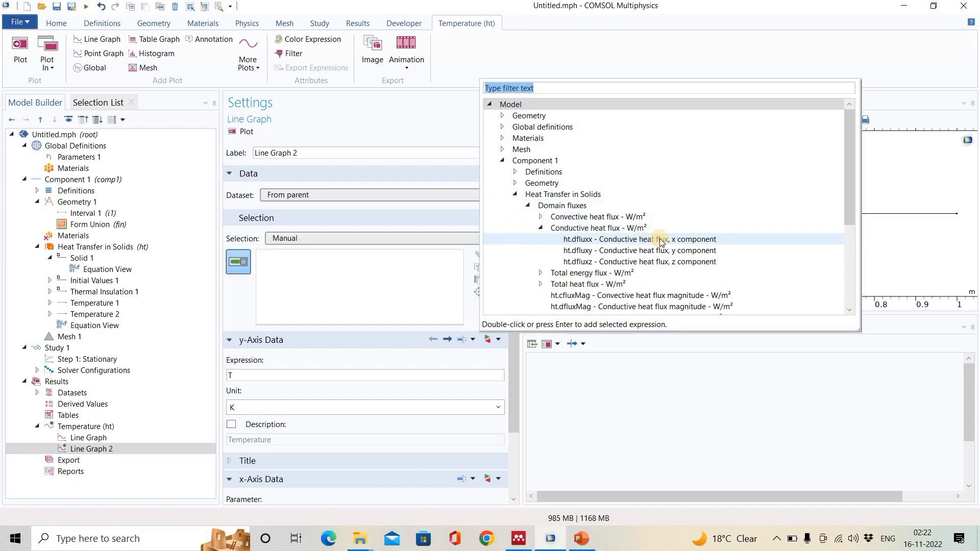
left_click(661, 240)
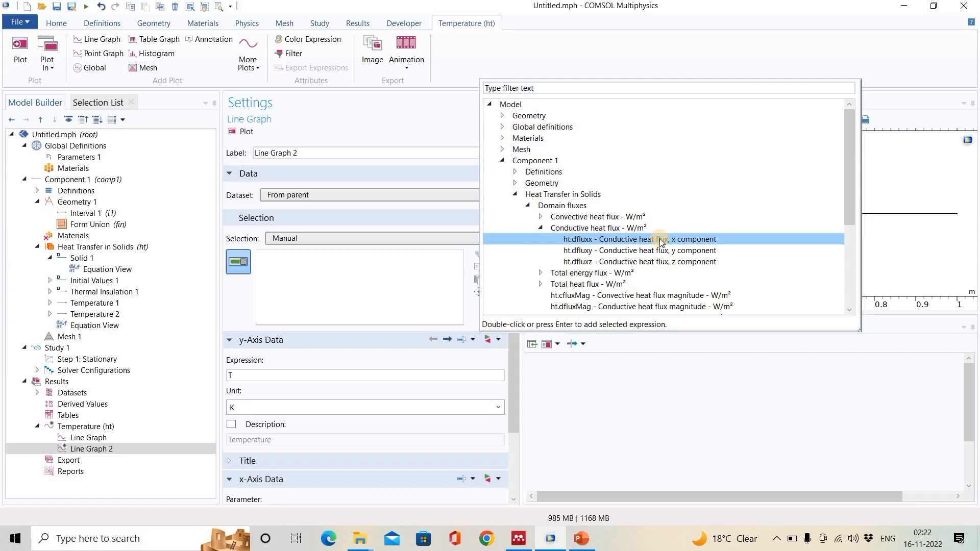
double_click(660, 240)
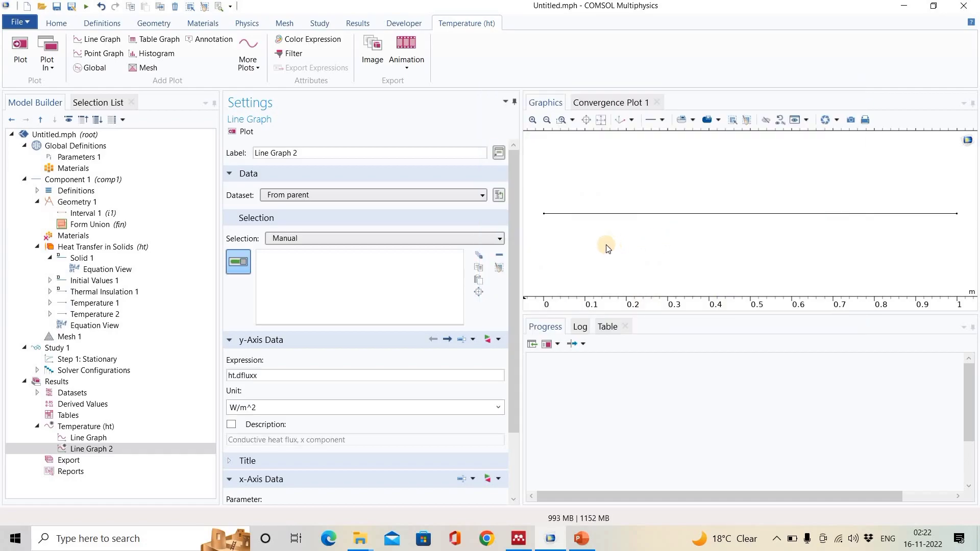
left_click(604, 214)
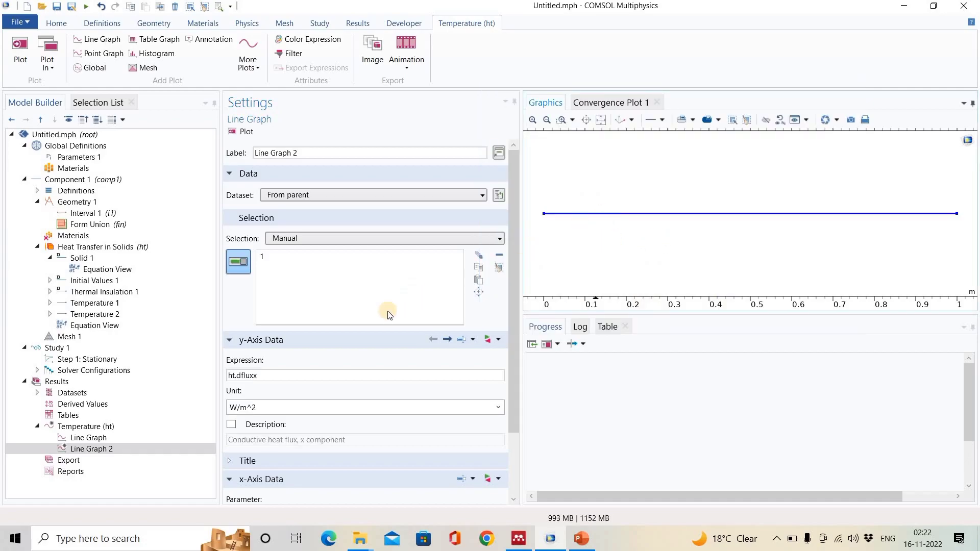
left_click(244, 133)
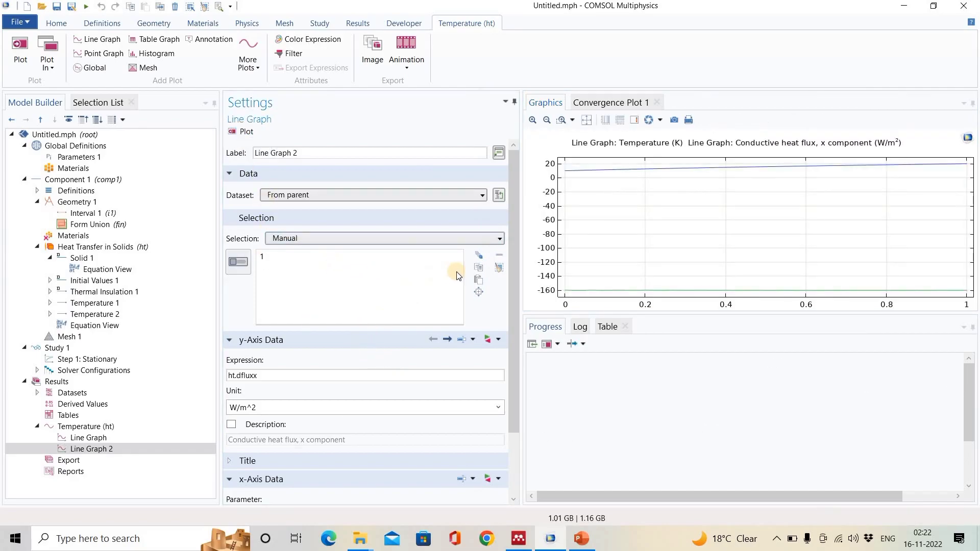
Disable the temperature line graph in the Temperature (ht) group and display the conductive heat flux graph alone.
right_click(90, 438)
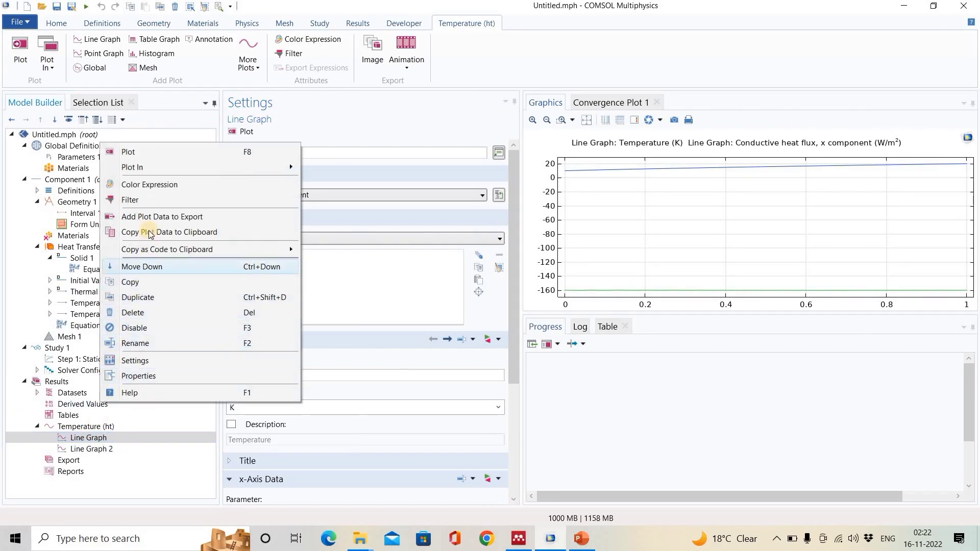
left_click(148, 327)
left_click(100, 449)
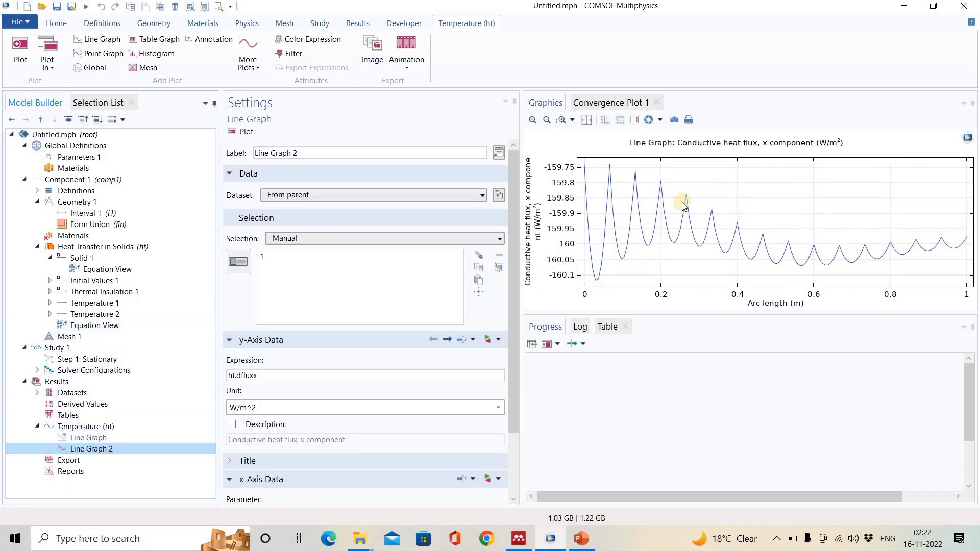